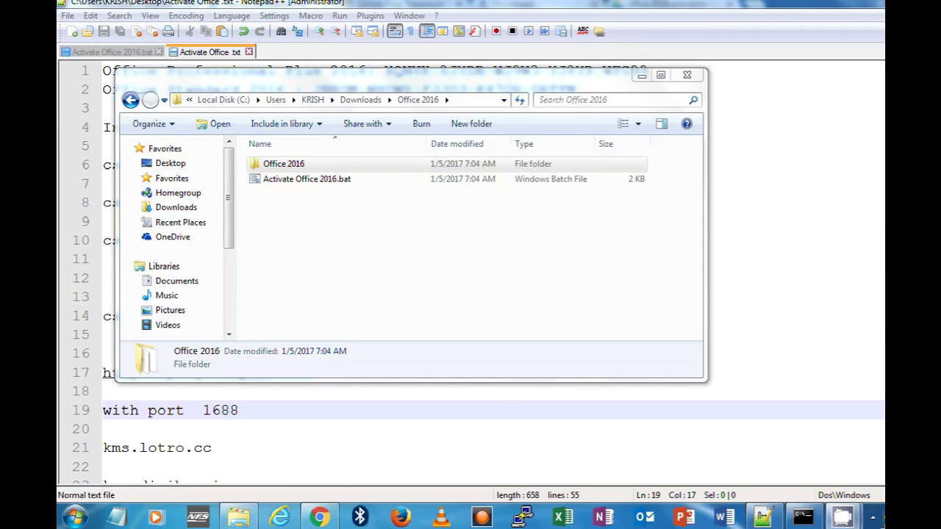
Step: Open the Office 2016 folder, select Setup 32bit.exe, and move the Explorer window aside
{"action": "left_click", "coordinate": [291, 167]}
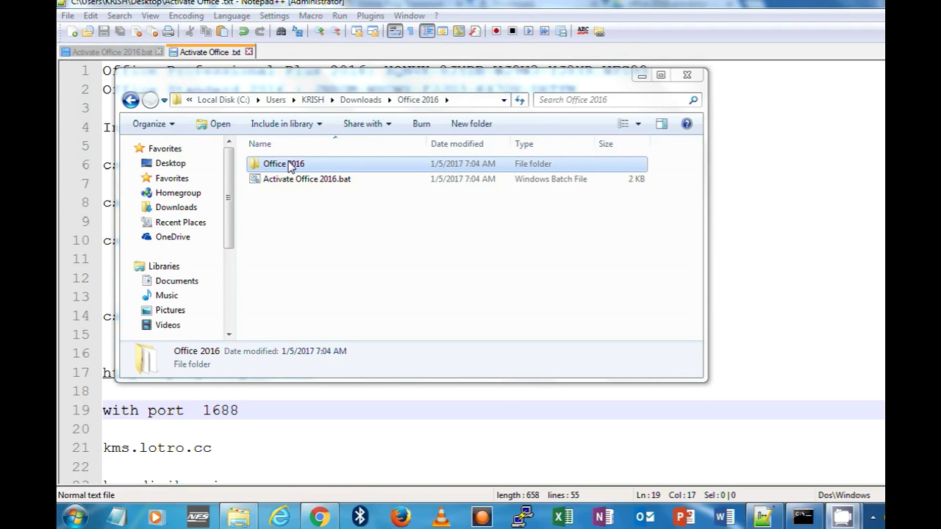
{"action": "double_click", "coordinate": [289, 166]}
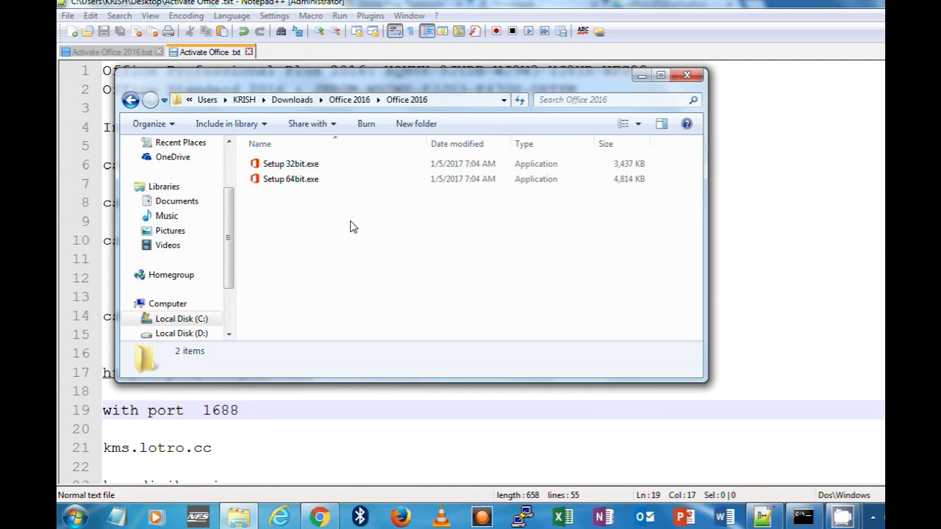
{"action": "left_click", "coordinate": [289, 168]}
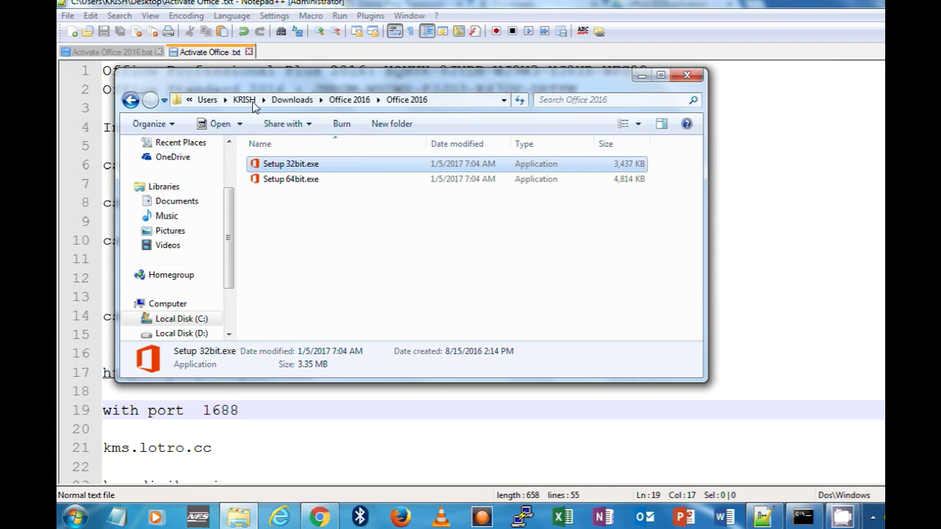
{"action": "left_click_drag", "start_coordinate": [232, 88], "coordinate": [538, 229]}
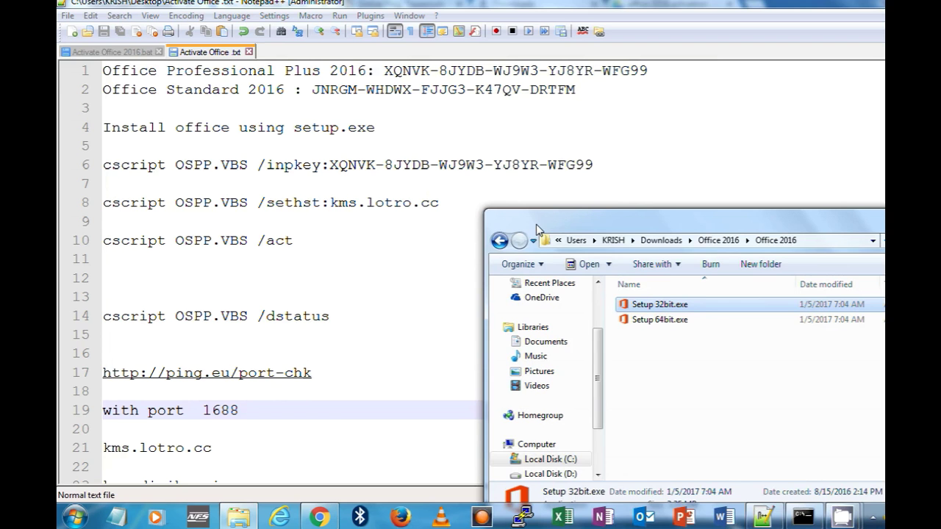
Step: Bring the notes forward and review the inpkey product-key command and the lotro sethst line
{"action": "triple_click", "coordinate": [180, 128]}
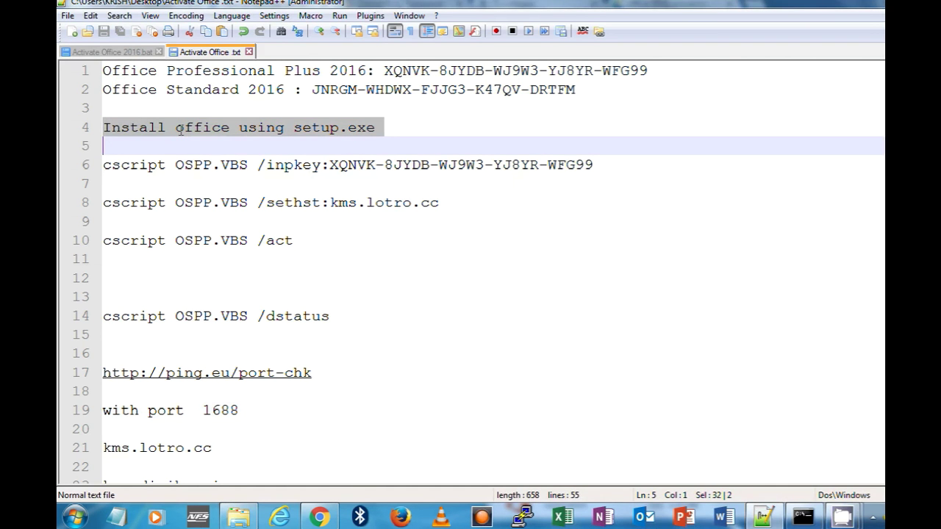
{"action": "left_click", "coordinate": [296, 165]}
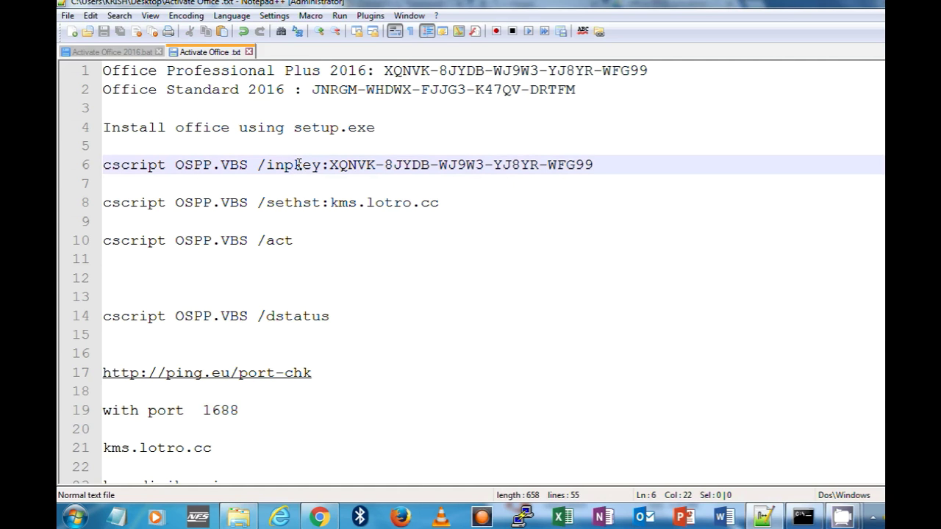
{"action": "double_click", "coordinate": [355, 164]}
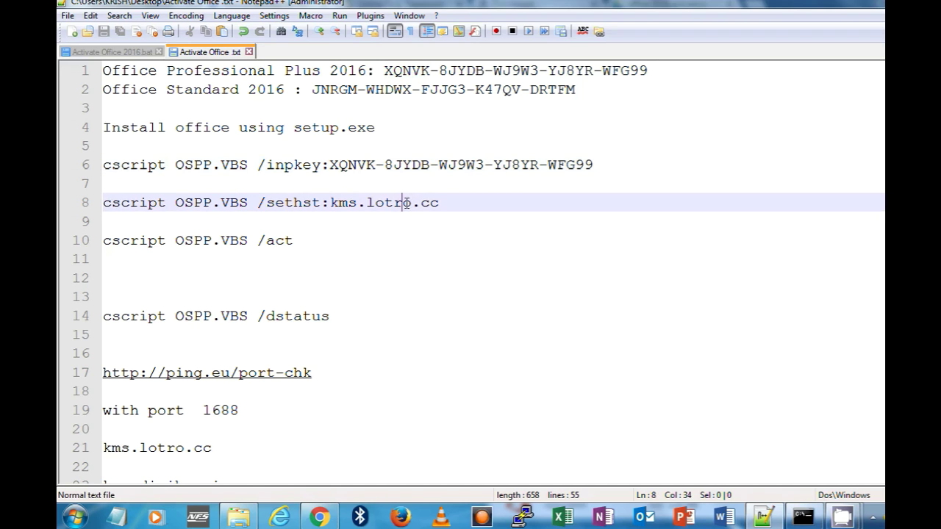
{"action": "double_click", "coordinate": [407, 203]}
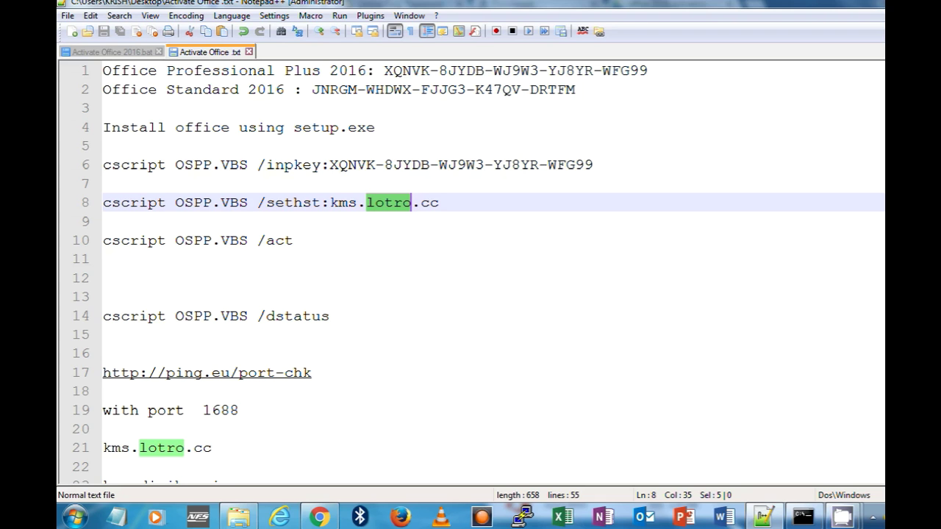
Step: Scroll down and select the ping.eu port-check link on line 17
{"action": "scroll", "coordinate": [317, 212], "scroll_direction": "down", "scroll_amount": 2}
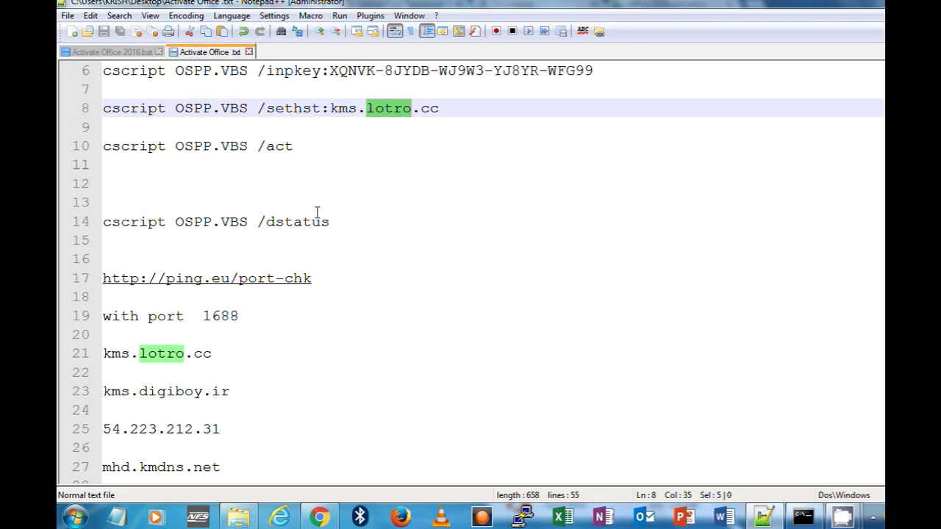
{"action": "left_click", "coordinate": [221, 284], "text": "shift"}
{"action": "left_click", "coordinate": [221, 284]}
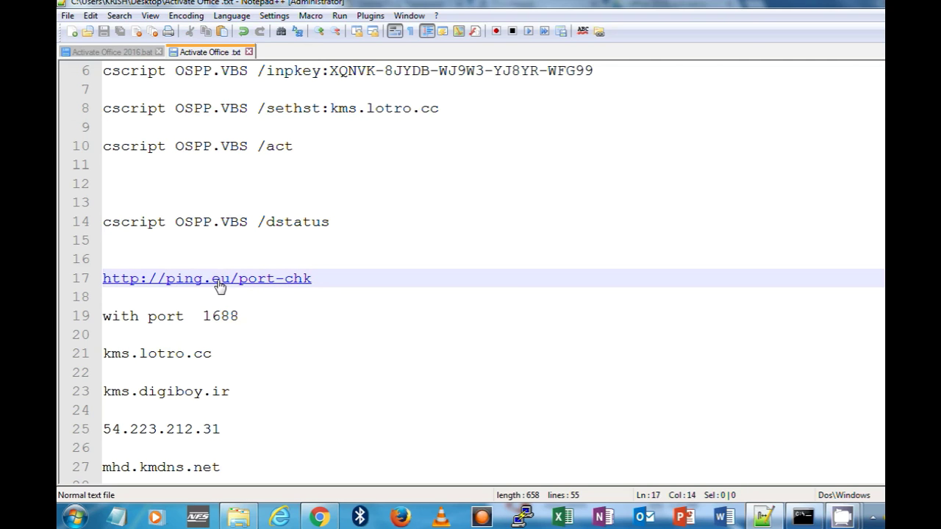
{"action": "left_click_drag", "start_coordinate": [319, 278], "coordinate": [109, 278]}
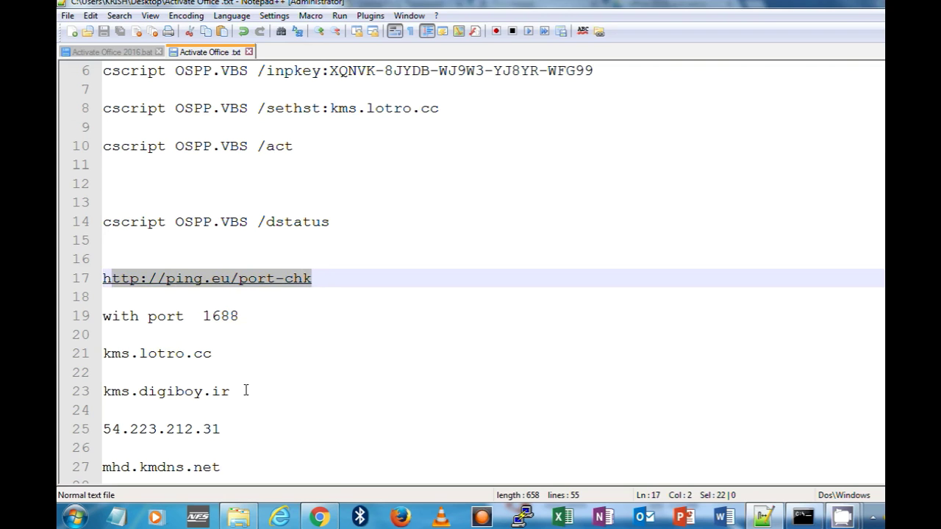
Step: Switch to Chrome, close the Drive tab, and place the resized browser beside the notes
{"action": "left_click", "coordinate": [319, 517]}
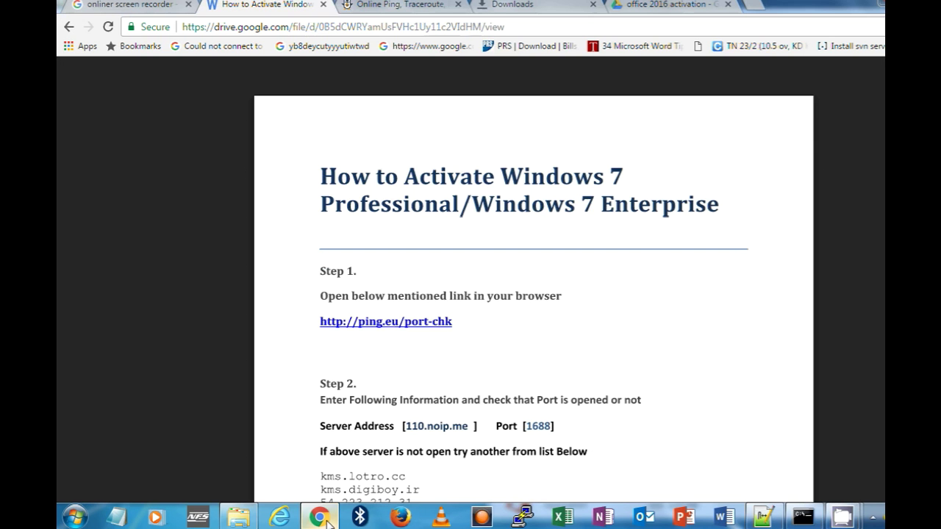
{"action": "left_click", "coordinate": [324, 4]}
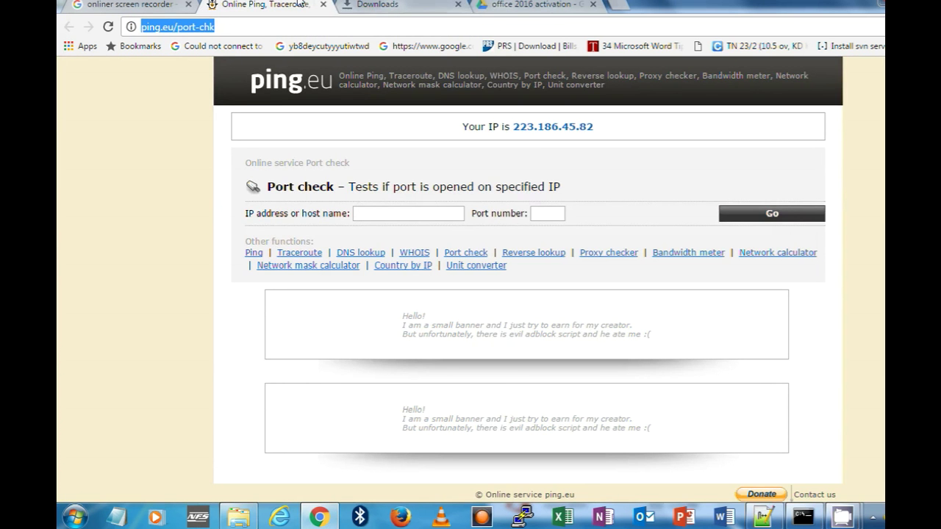
{"action": "left_click", "coordinate": [853, 6]}
{"action": "left_click_drag", "start_coordinate": [853, 6], "coordinate": [738, 159]}
{"action": "left_click_drag", "start_coordinate": [491, 230], "coordinate": [137, 282]}
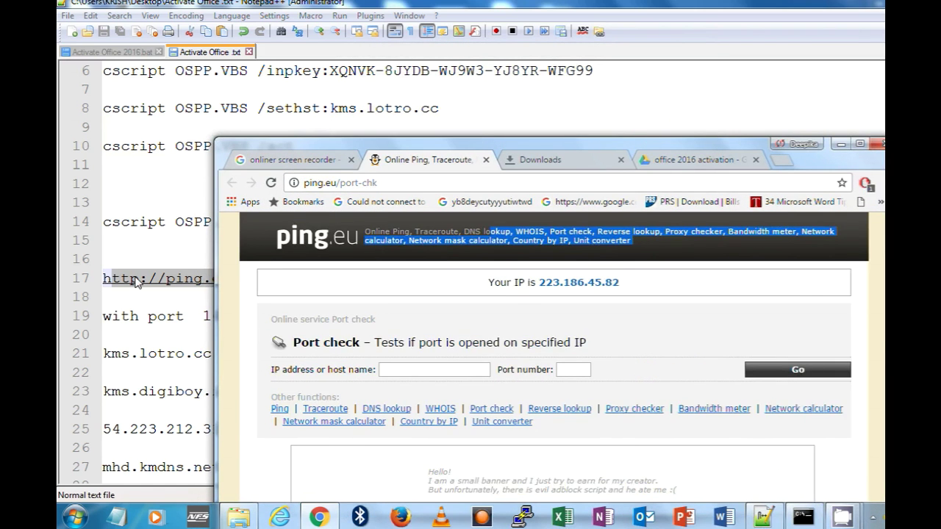
Step: Copy kms.lotro.cc from the notes into ping.eu's host name field
{"action": "left_click_drag", "start_coordinate": [211, 354], "coordinate": [109, 354]}
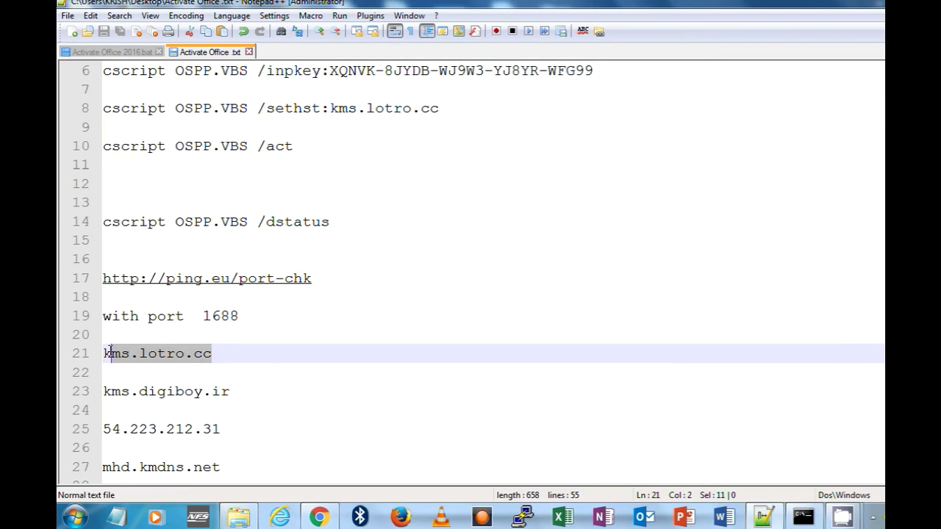
{"action": "left_click_drag", "start_coordinate": [110, 353], "coordinate": [106, 352]}
{"action": "key", "text": "ctrl+c"}
{"action": "left_click", "coordinate": [319, 518]}
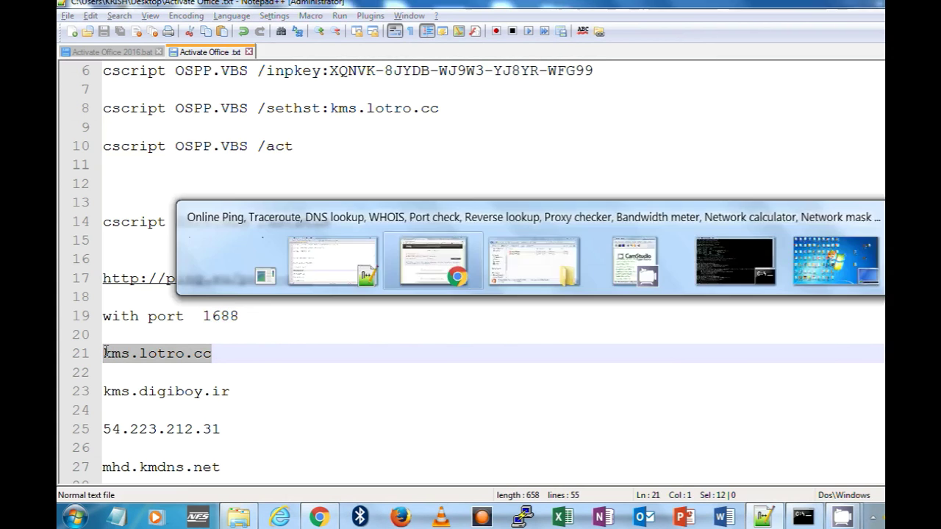
{"action": "left_click", "coordinate": [228, 261]}
{"action": "left_click", "coordinate": [425, 369]}
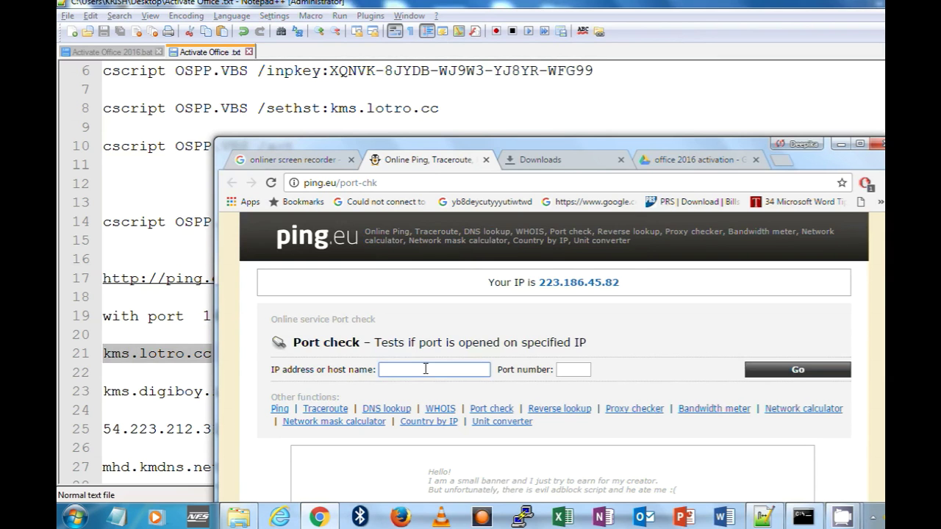
{"action": "key", "text": "ctrl+v"}
Step: Enter port 1688 from the notes and run the port check on kms.lotro.cc
{"action": "left_click_drag", "start_coordinate": [505, 143], "coordinate": [543, 86]}
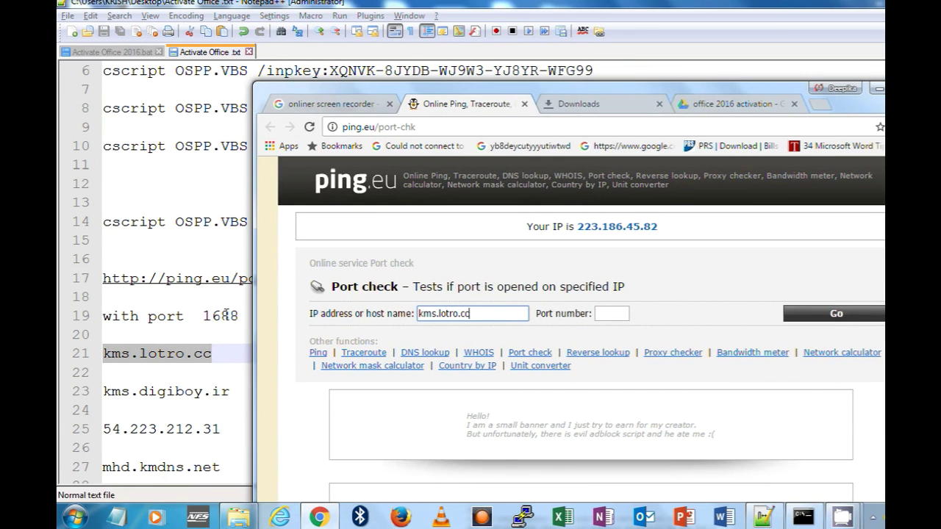
{"action": "double_click", "coordinate": [227, 315]}
{"action": "key", "text": "ctrl+c"}
{"action": "key", "text": "alt+Tab"}
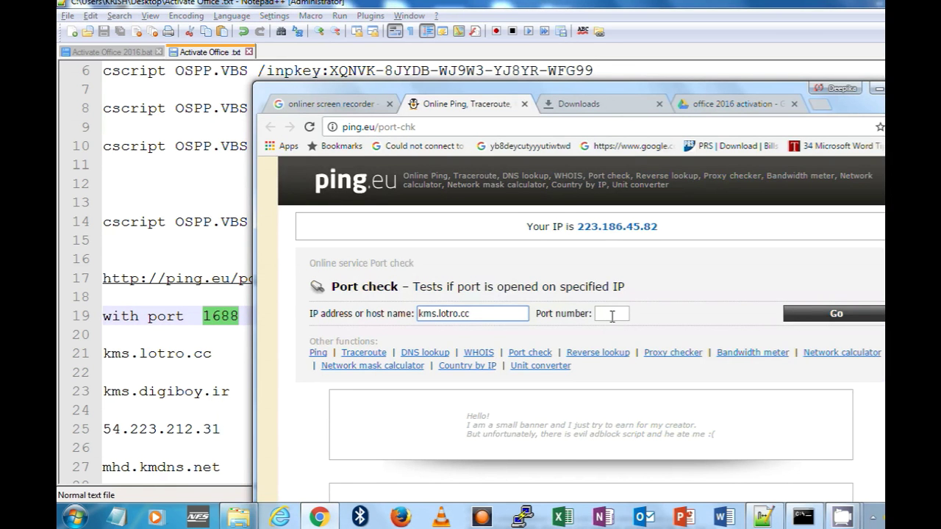
{"action": "left_click", "coordinate": [611, 314]}
{"action": "key", "text": "ctrl+v"}
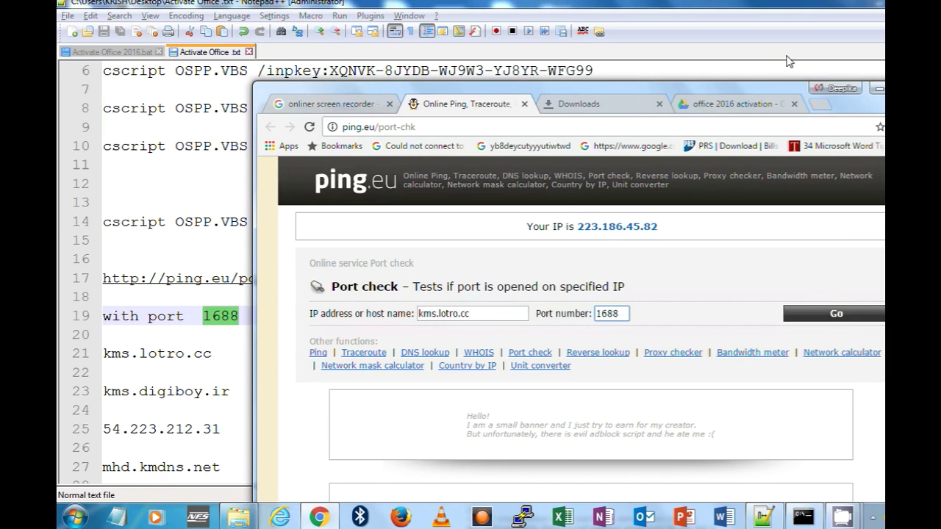
{"action": "left_click", "coordinate": [836, 315]}
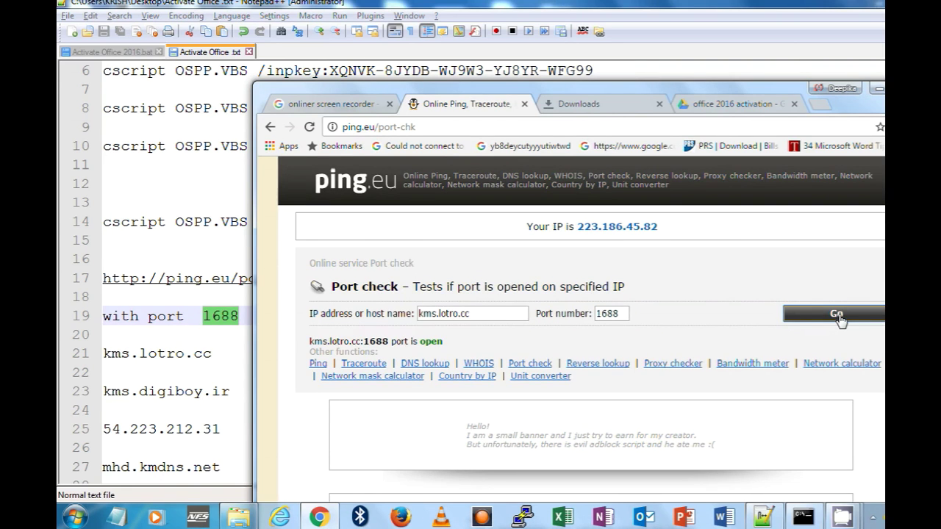
{"action": "left_click", "coordinate": [460, 313]}
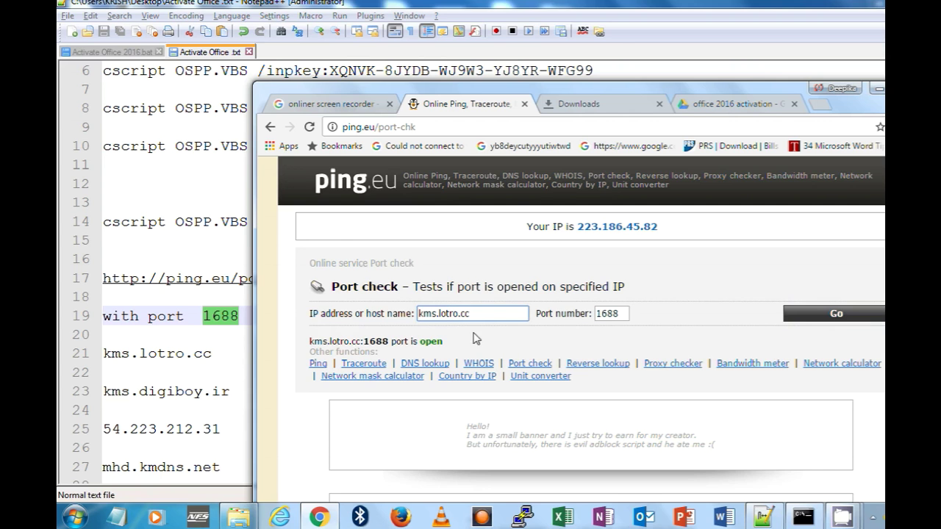
{"action": "double_click", "coordinate": [431, 314]}
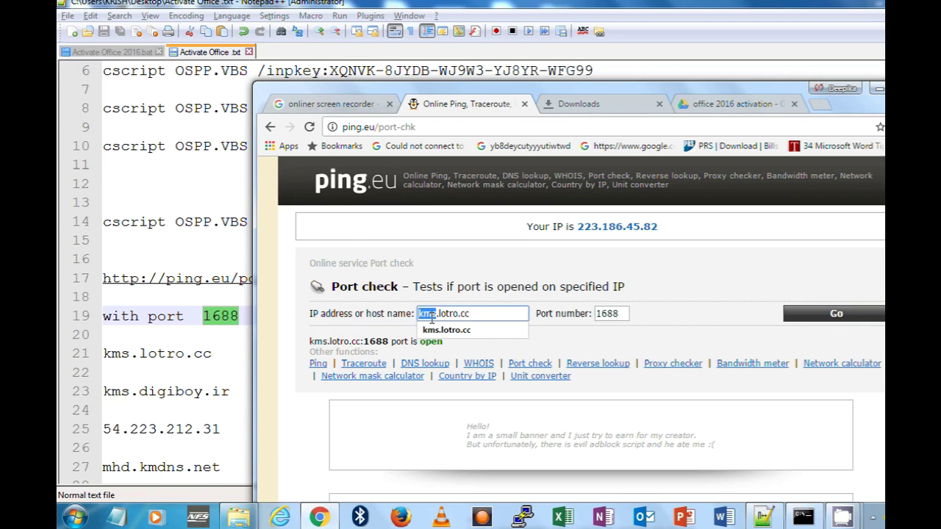
Step: Return to the notes, undo a stray letter, and select the sethst command on line 8
{"action": "left_click", "coordinate": [214, 353]}
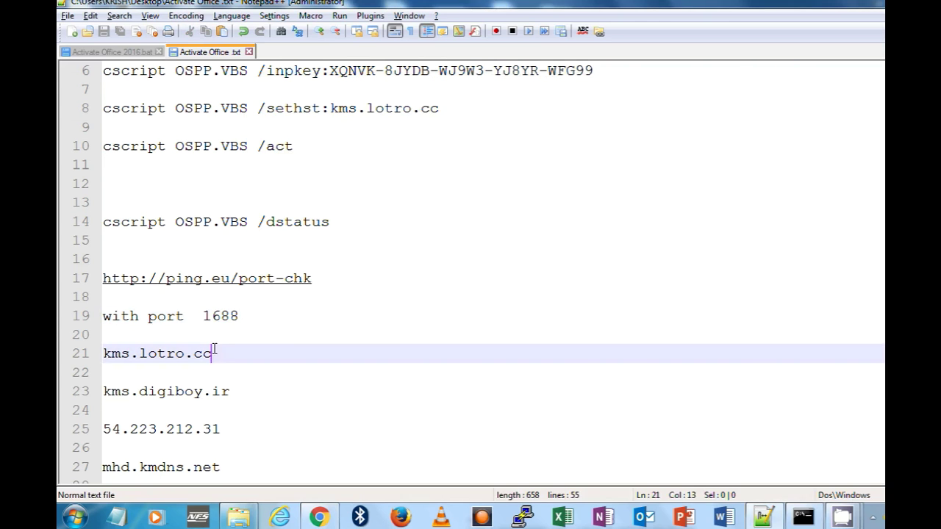
{"action": "scroll", "coordinate": [213, 353], "scroll_direction": "up", "scroll_amount": 1}
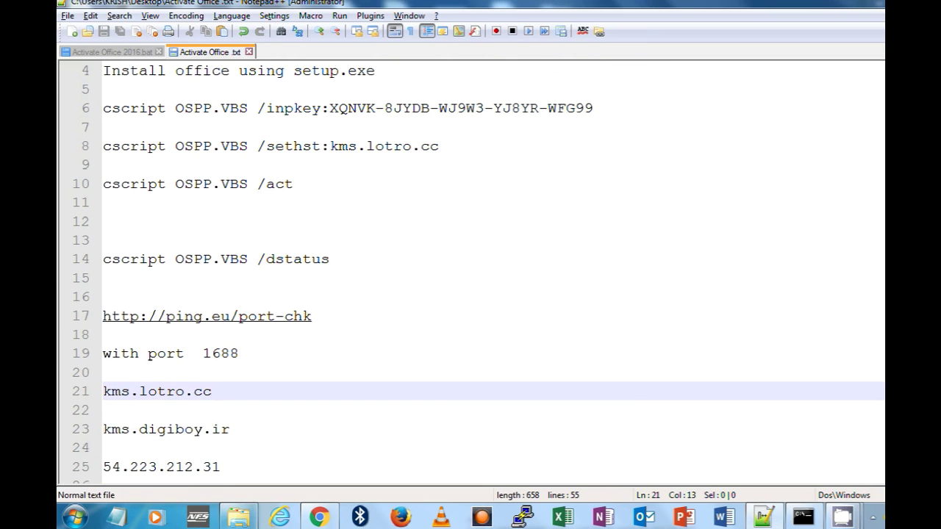
{"action": "key", "text": "shift+Home"}
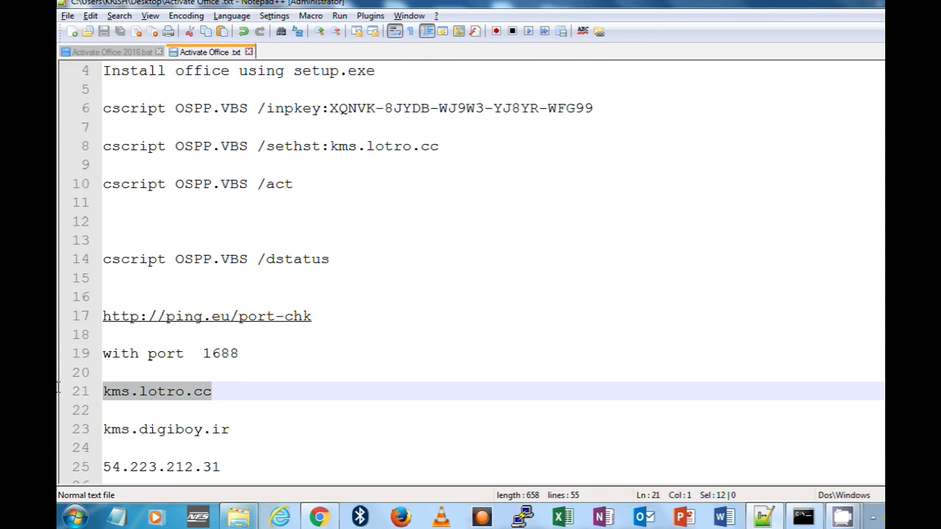
{"action": "left_click", "coordinate": [377, 390]}
{"action": "type", "text": "v"}
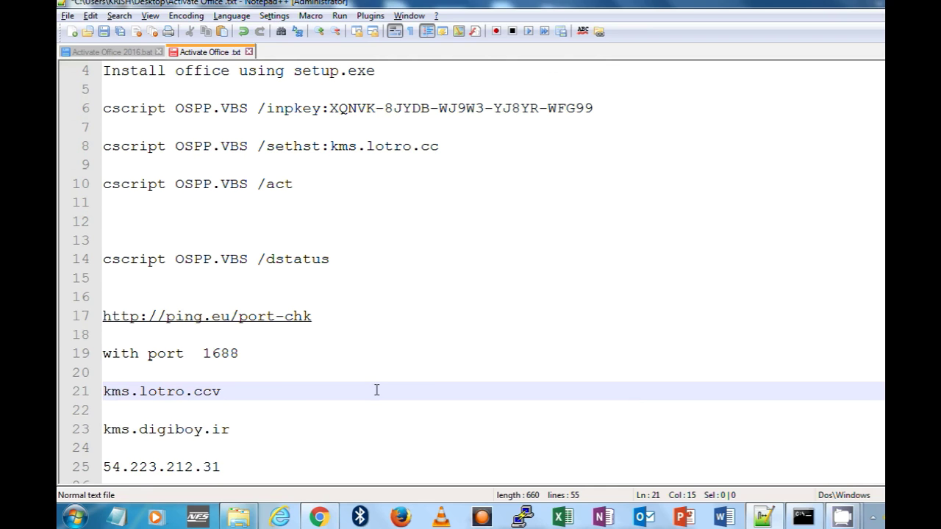
{"action": "key", "text": "ctrl+z"}
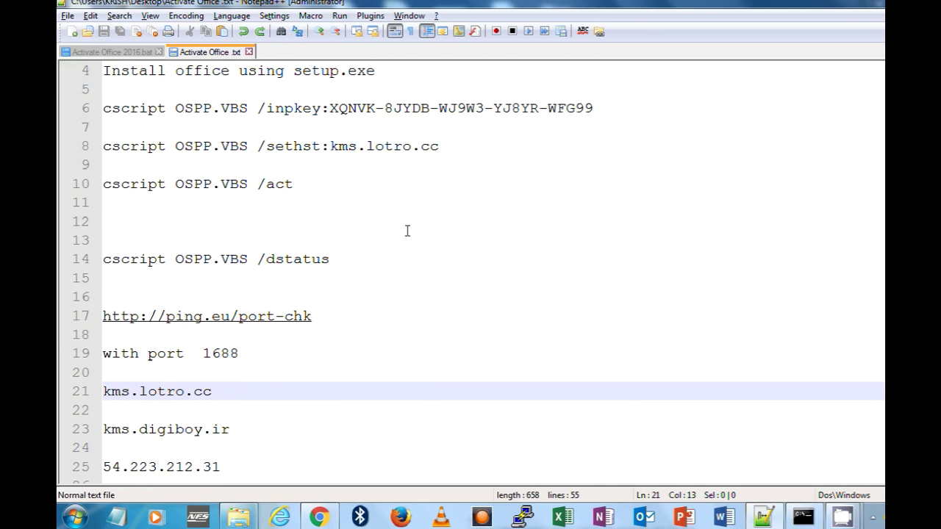
{"action": "scroll", "coordinate": [478, 272], "scroll_direction": "up", "scroll_amount": 1}
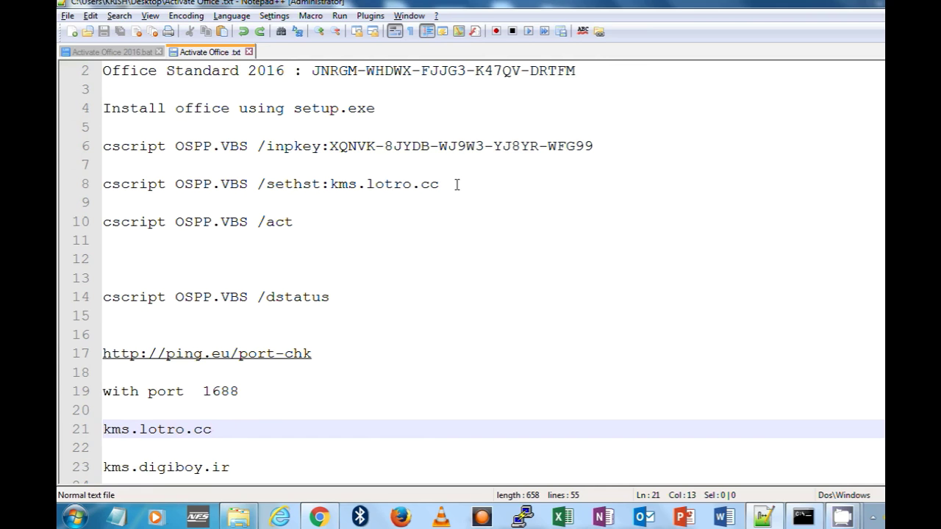
{"action": "left_click_drag", "start_coordinate": [442, 184], "coordinate": [96, 188]}
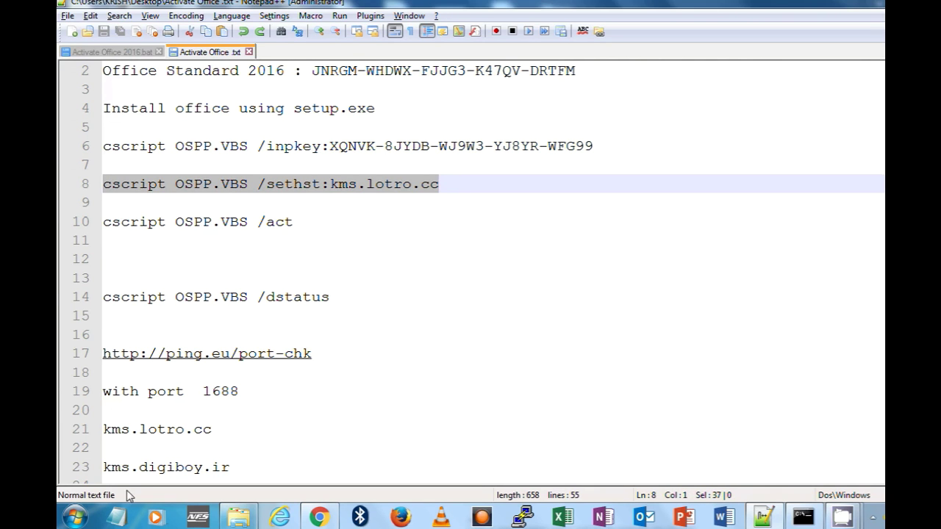
Step: Launch Command Prompt as administrator from the Start menu
{"action": "left_click", "coordinate": [76, 517]}
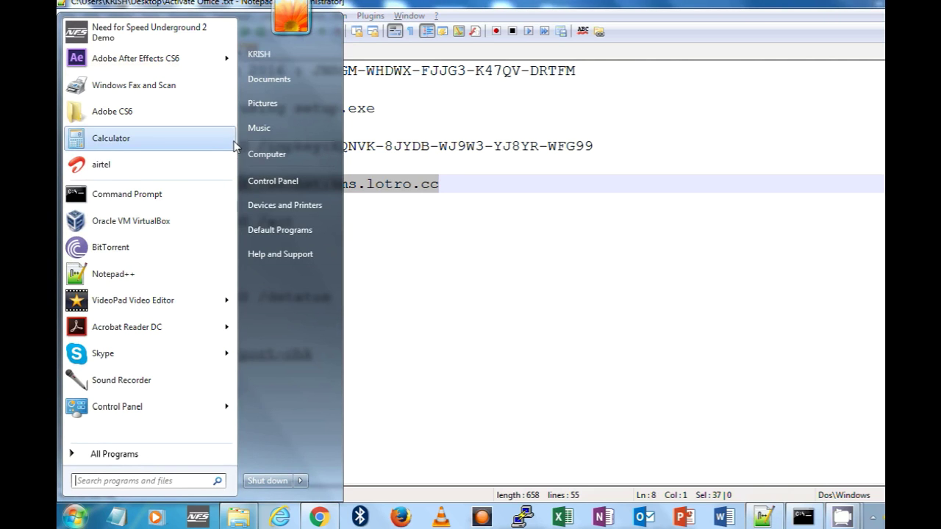
{"action": "right_click", "coordinate": [197, 202]}
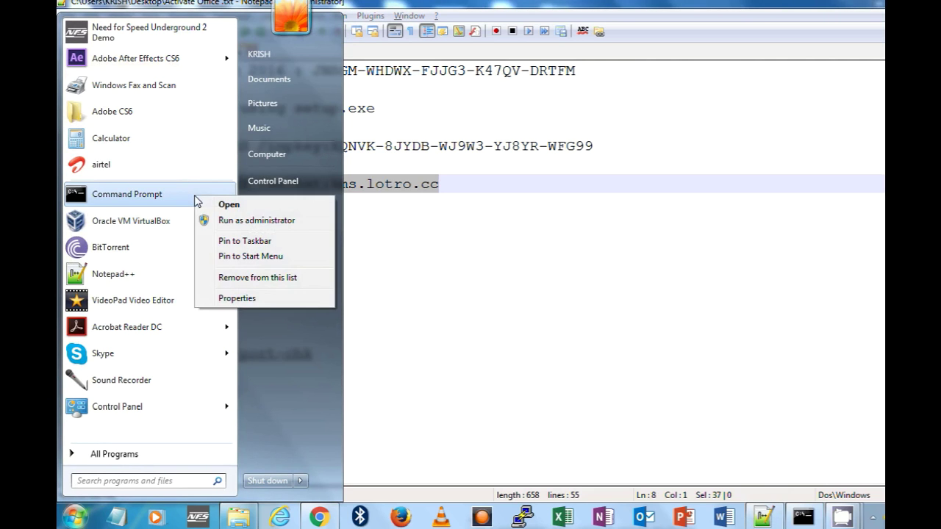
{"action": "left_click", "coordinate": [234, 222]}
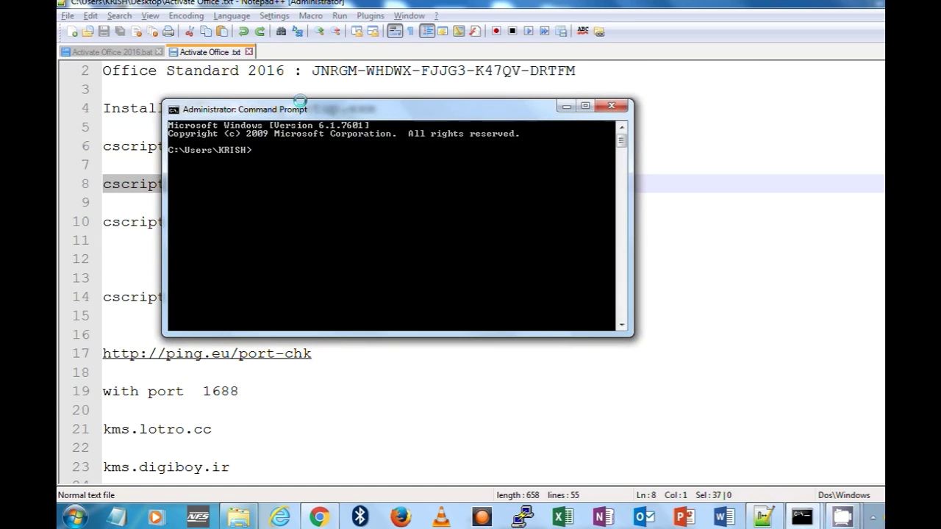
Step: Change directory to the drive root, then into Program Files (x86) and Microsoft Office
{"action": "left_click_drag", "start_coordinate": [295, 109], "coordinate": [446, 183]}
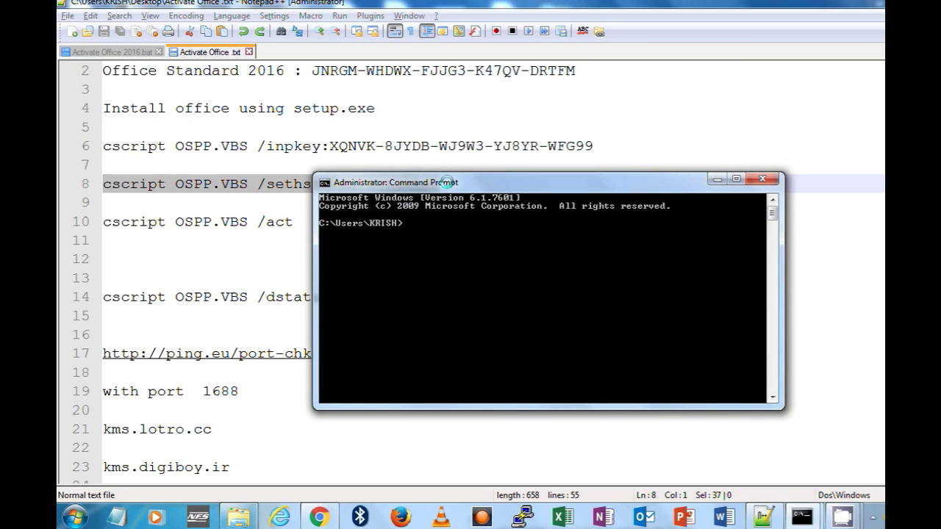
{"action": "type", "text": "cd ../../"}
{"action": "key", "text": "Return"}
{"action": "type", "text": "cd \"Pr"}
{"action": "key", "text": "Tab"}
{"action": "key", "text": "Tab"}
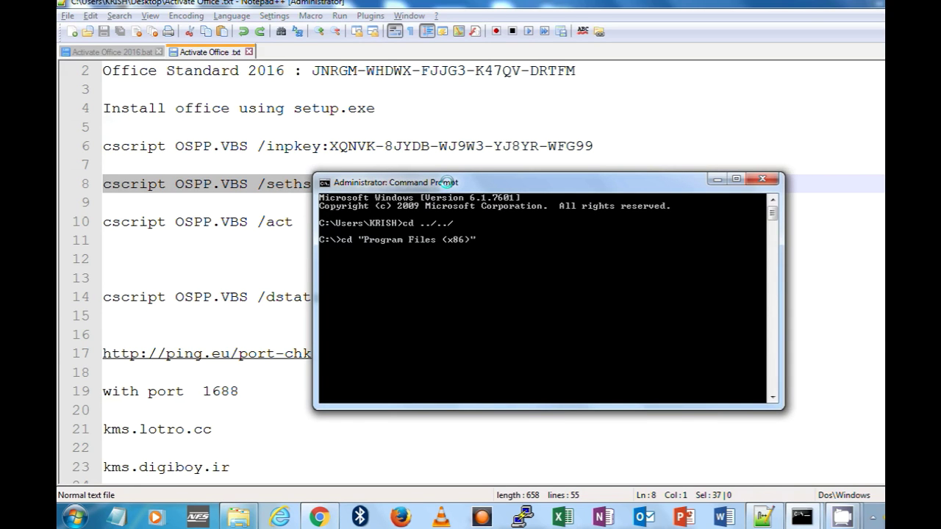
{"action": "key", "text": "Return"}
{"action": "type", "text": "cd \"Mi"}
{"action": "key", "text": "Tab"}
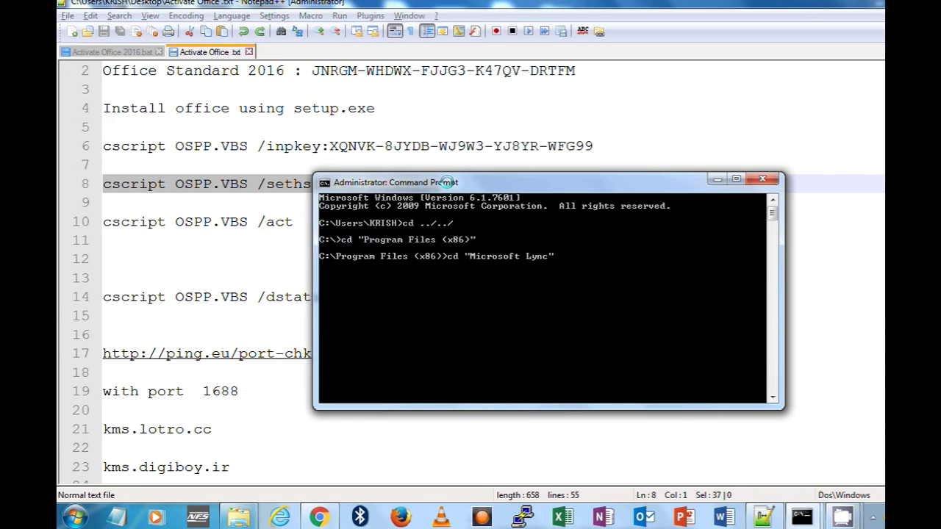
{"action": "key", "text": "Tab"}
{"action": "key", "text": "Return"}
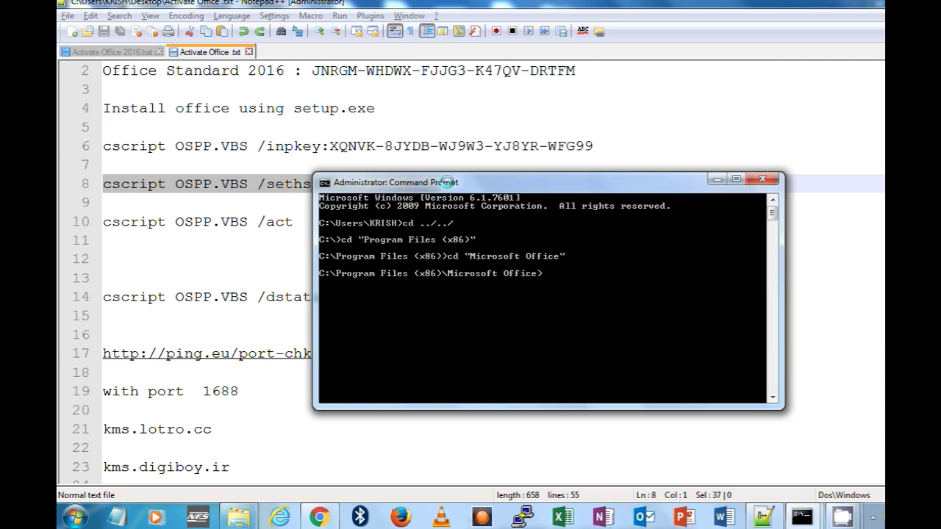
Step: Enter the Office16 folder and run dir to list OSPP.VBS
{"action": "type", "text": "cd m"}
{"action": "key", "text": "BackSpace"}
{"action": "type", "text": "off"}
{"action": "key", "text": "Tab"}
{"action": "key", "text": "Return"}
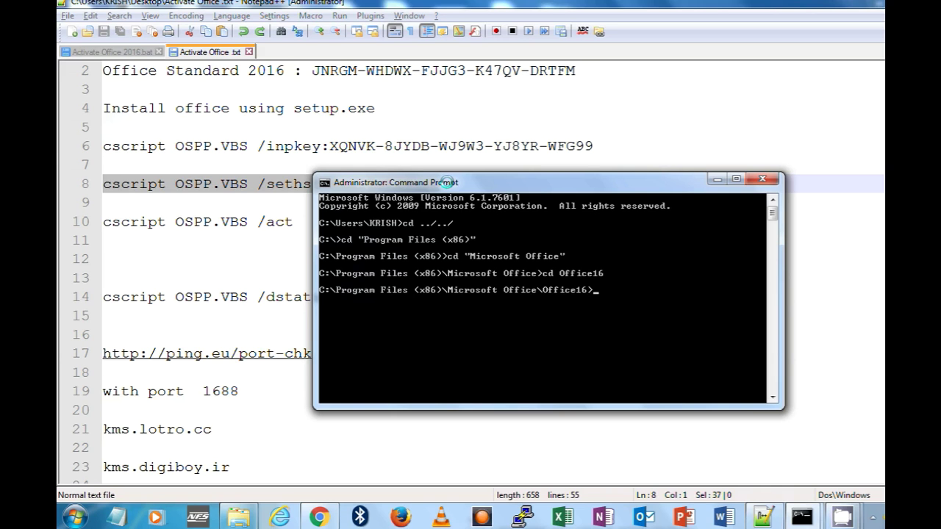
{"action": "type", "text": "dir"}
{"action": "key", "text": "Return"}
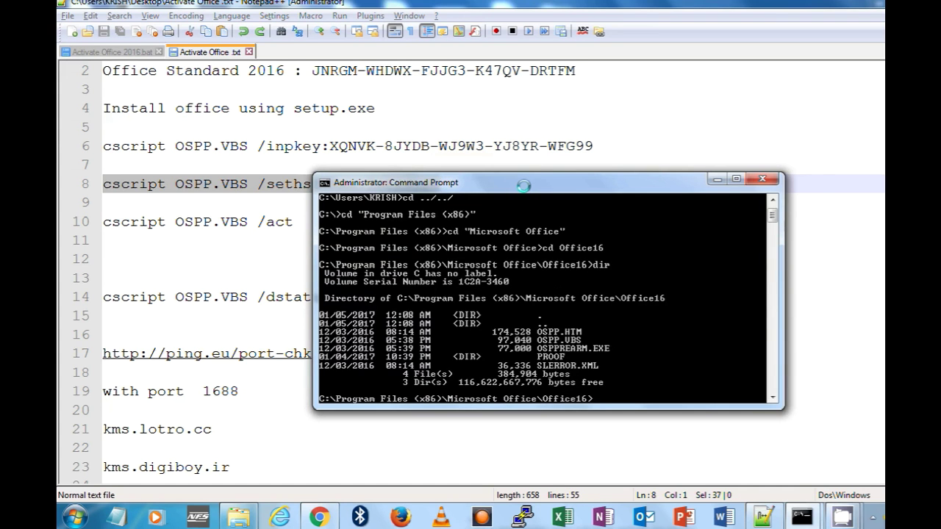
{"action": "left_click_drag", "start_coordinate": [525, 183], "coordinate": [567, 207]}
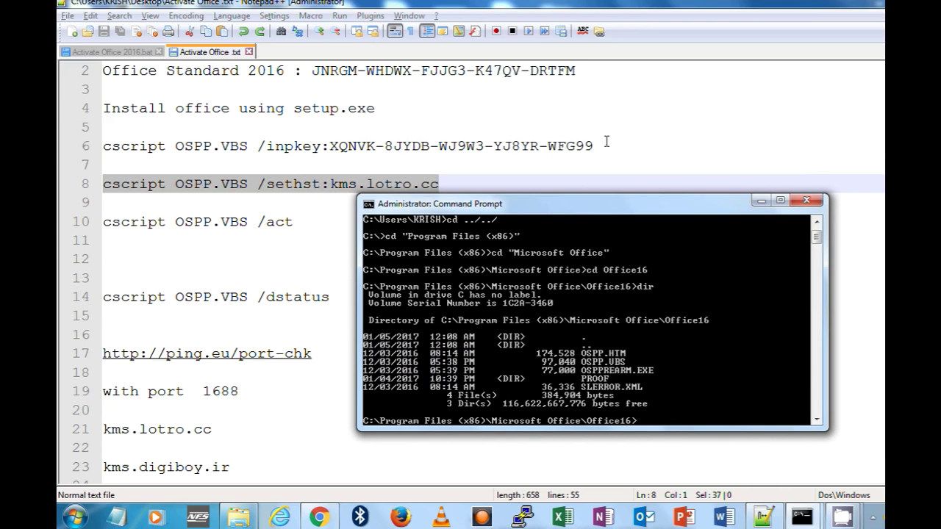
{"action": "left_click_drag", "start_coordinate": [607, 141], "coordinate": [61, 146]}
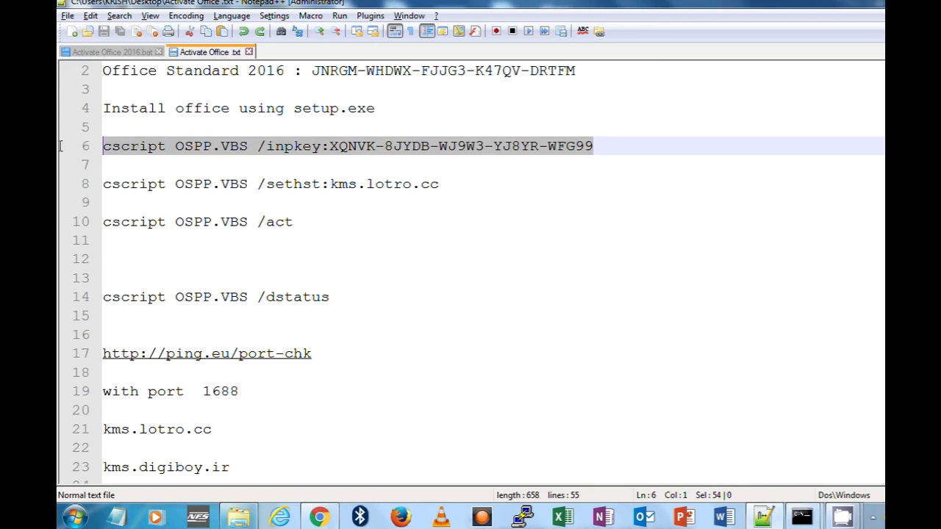
{"action": "double_click", "coordinate": [408, 148]}
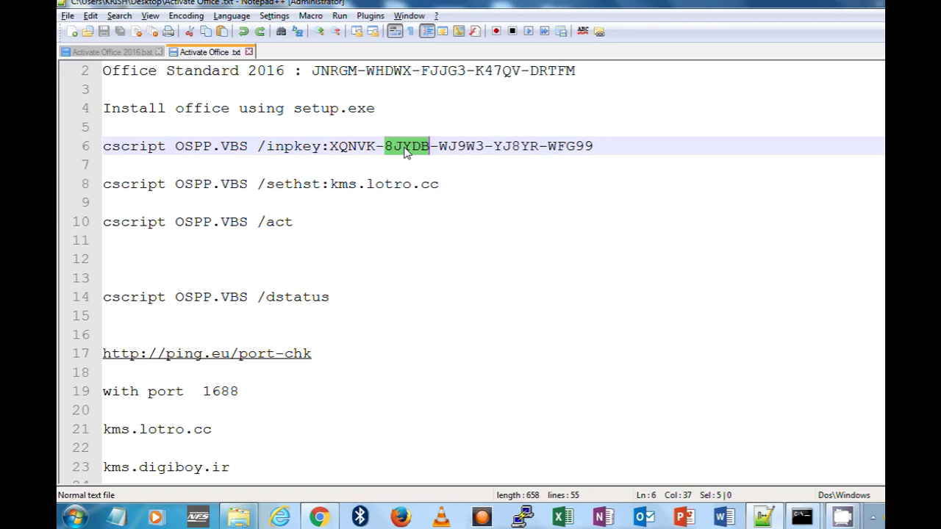
{"action": "left_click", "coordinate": [404, 186]}
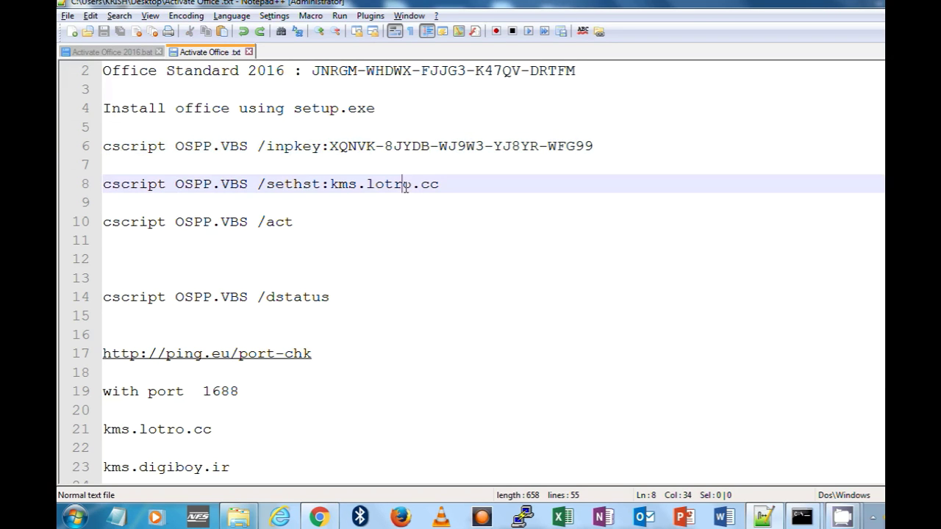
{"action": "double_click", "coordinate": [398, 186]}
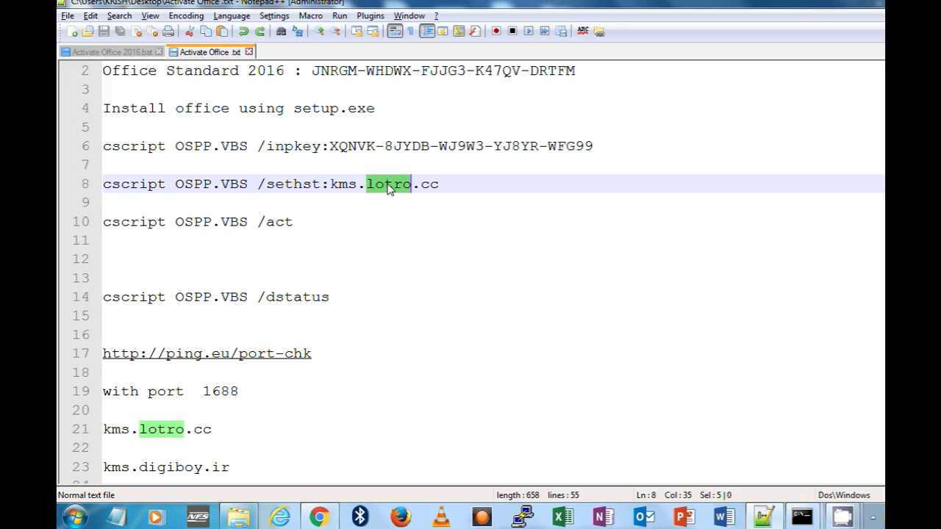
{"action": "left_click_drag", "start_coordinate": [308, 224], "coordinate": [64, 226]}
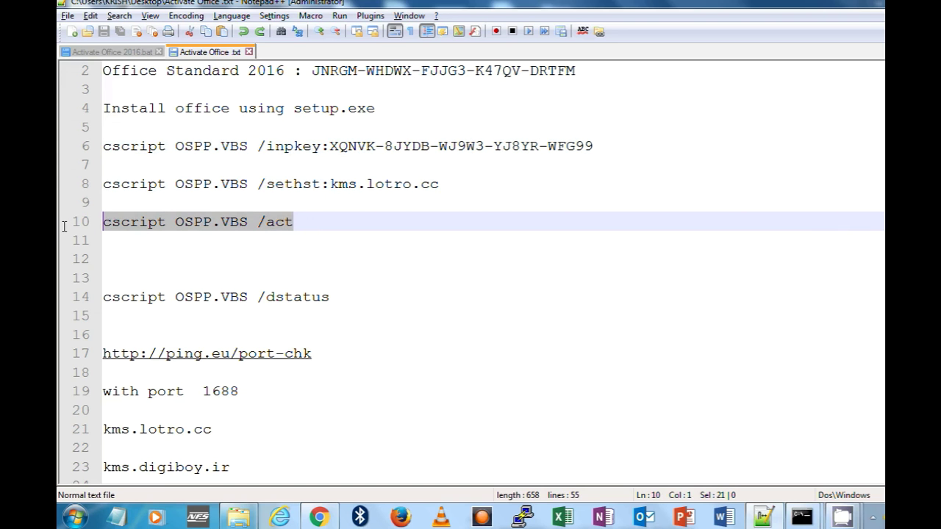
{"action": "key", "text": "alt+Tab"}
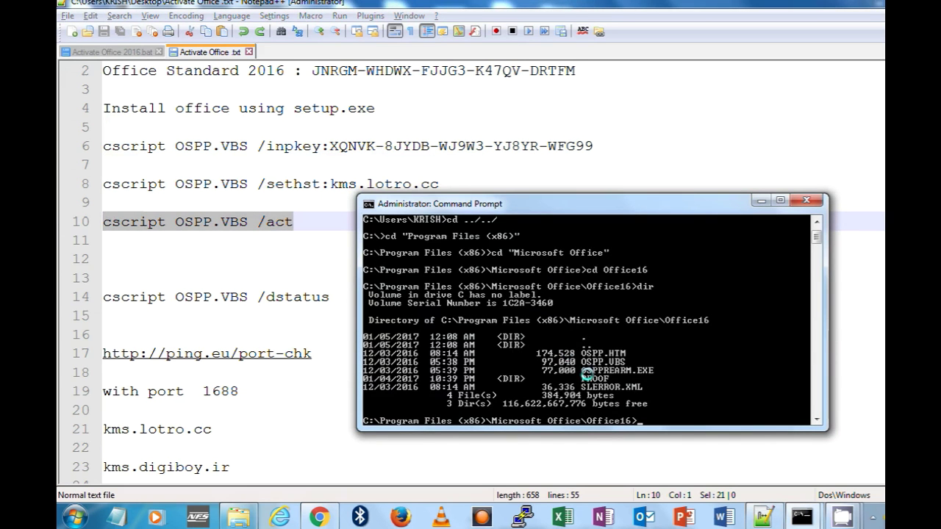
{"action": "double_click", "coordinate": [603, 204]}
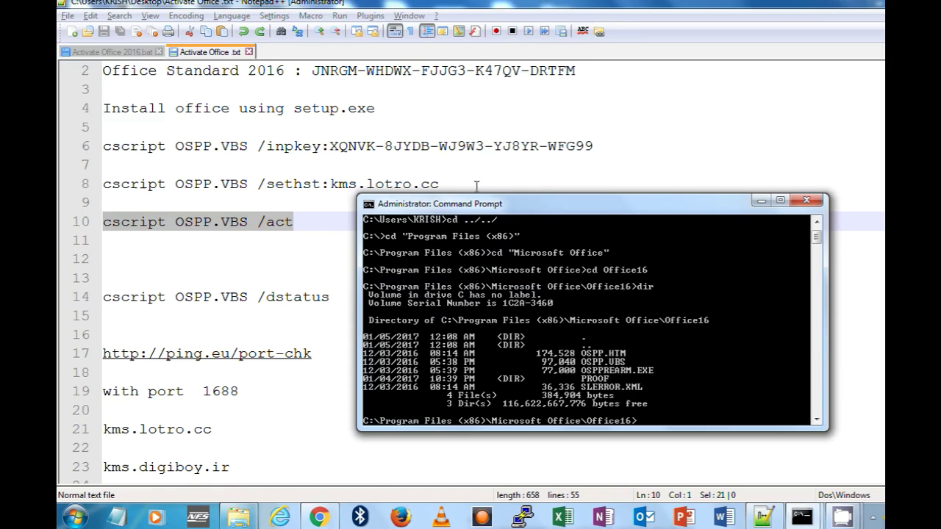